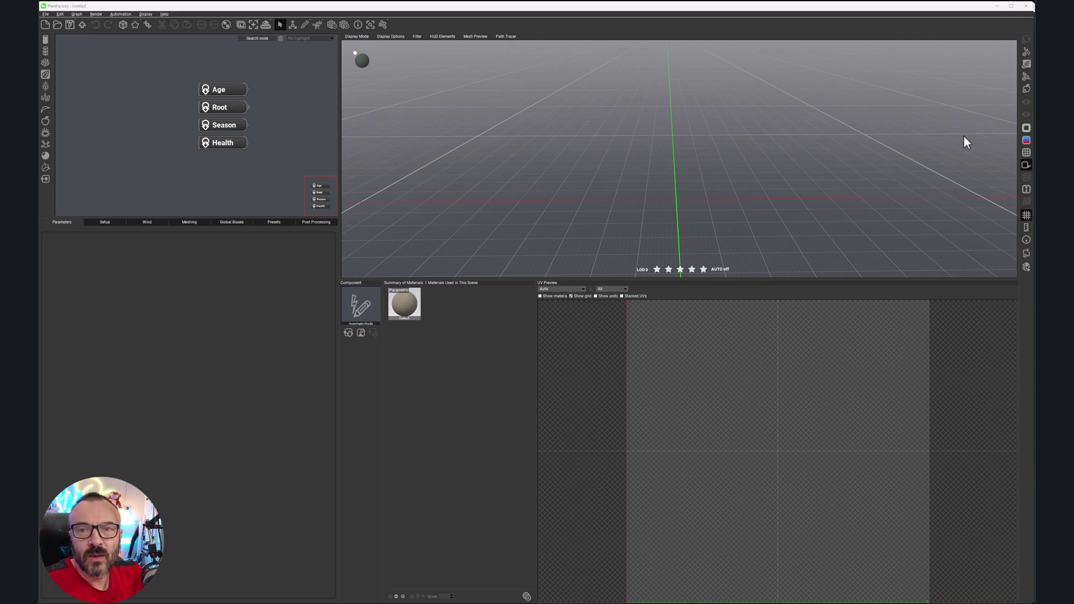
- Widen the node graph and stretch the 3D viewport taller, shrinking the materials and UV panels
{"action": "left_click_drag", "start_coordinate": [339, 167], "coordinate": [550, 182]}
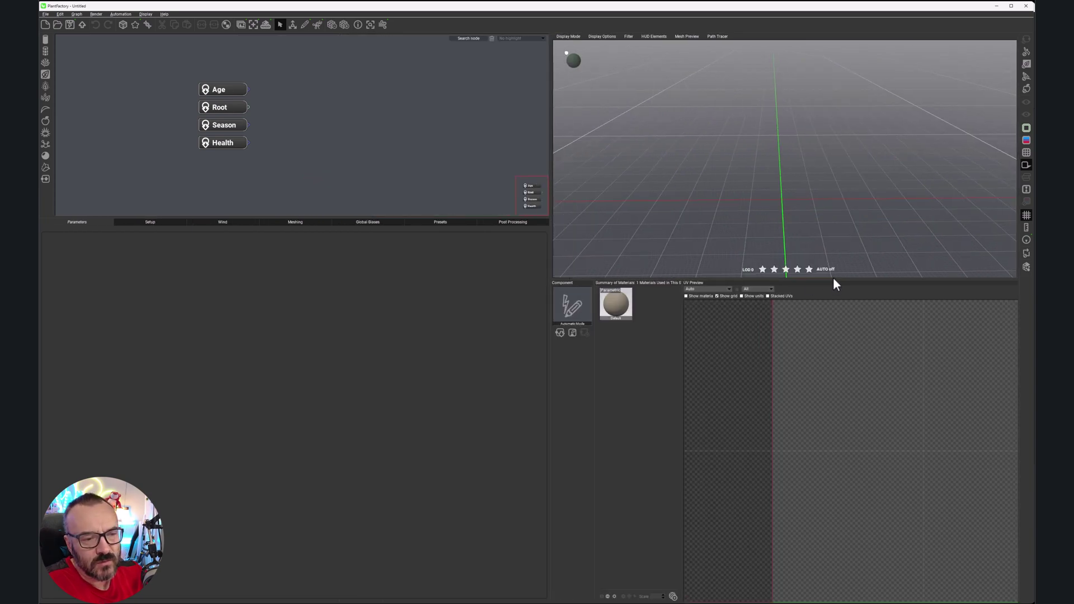
{"action": "left_click_drag", "start_coordinate": [834, 279], "coordinate": [838, 410]}
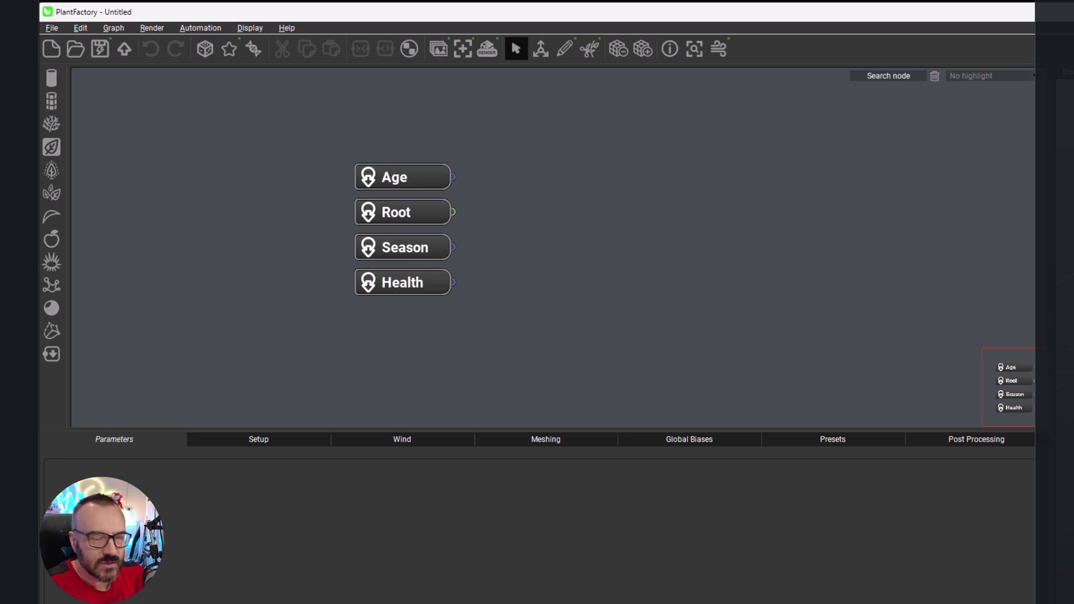
{"action": "left_click", "coordinate": [50, 27]}
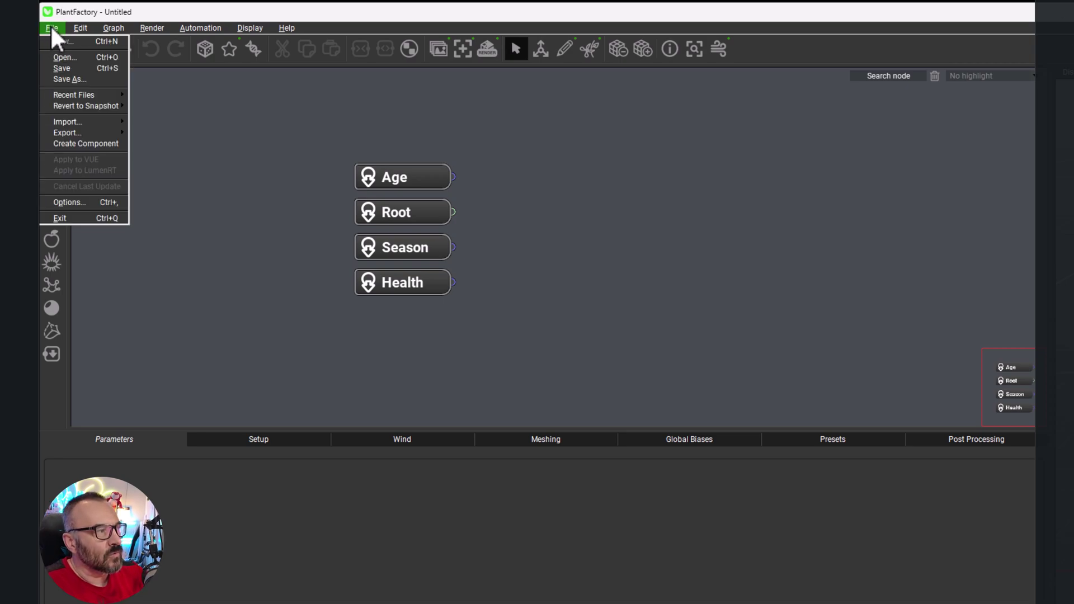
{"action": "mouse_move", "coordinate": [138, 30]}
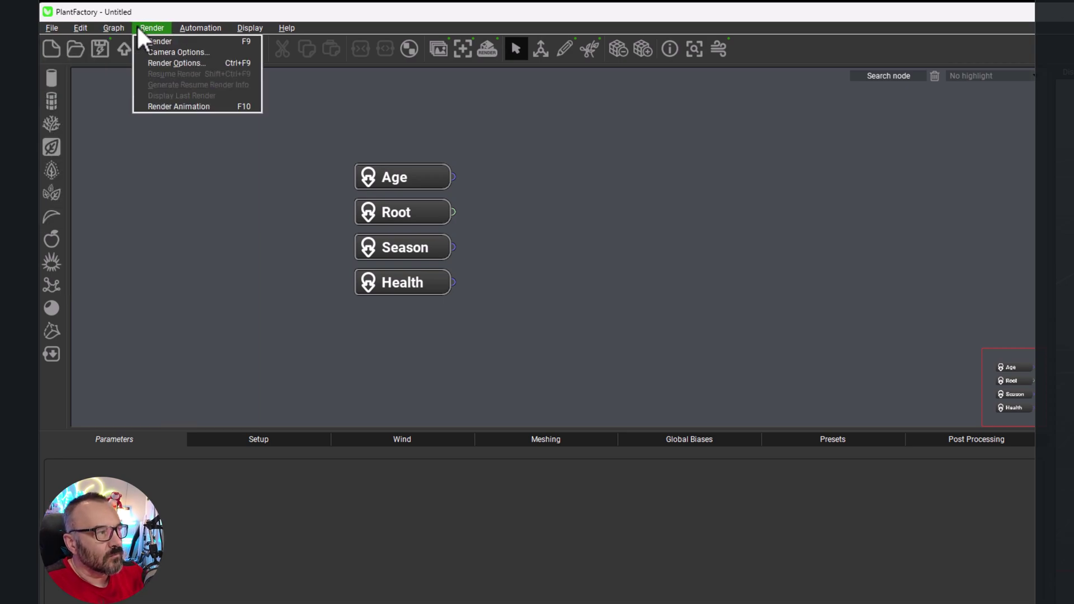
{"action": "mouse_move", "coordinate": [211, 30]}
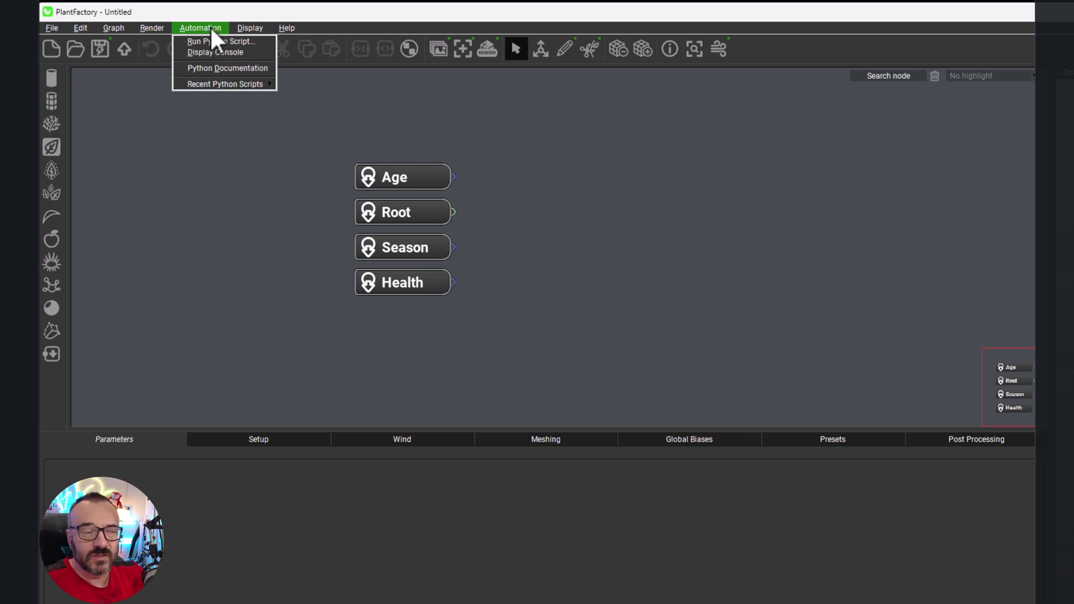
{"action": "left_click", "coordinate": [324, 11]}
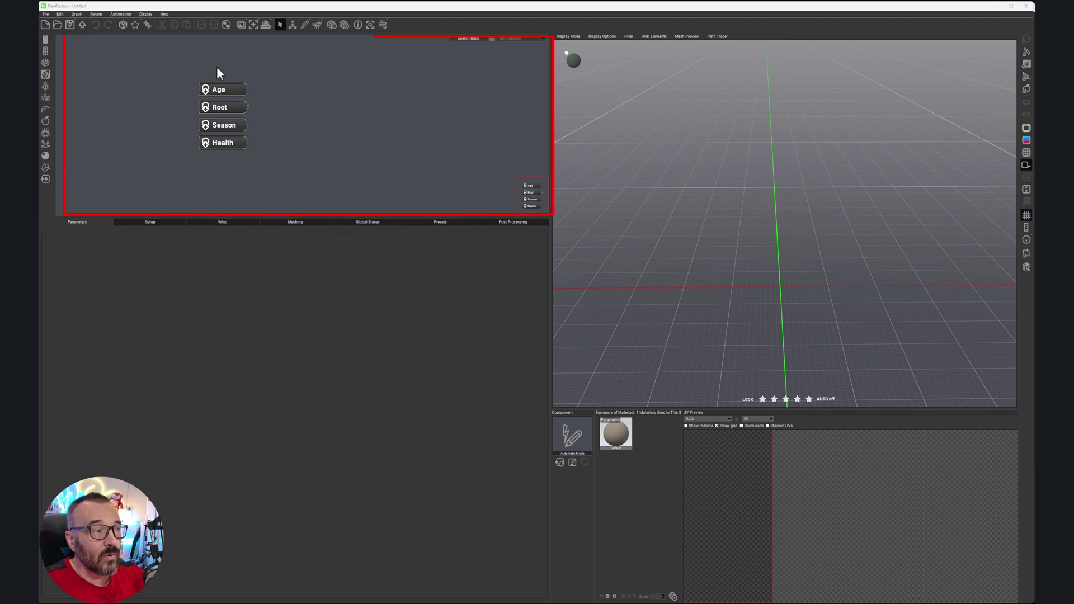
- Move the Age, Root, Season and Health nodes further left in the graph, leaving nothing selected
{"action": "mouse_move", "coordinate": [175, 73]}
{"action": "left_mouse_down"}
{"action": "mouse_move", "coordinate": [210, 152]}
{"action": "mouse_move", "coordinate": [301, 146]}
{"action": "mouse_move", "coordinate": [295, 160]}
{"action": "left_mouse_up"}
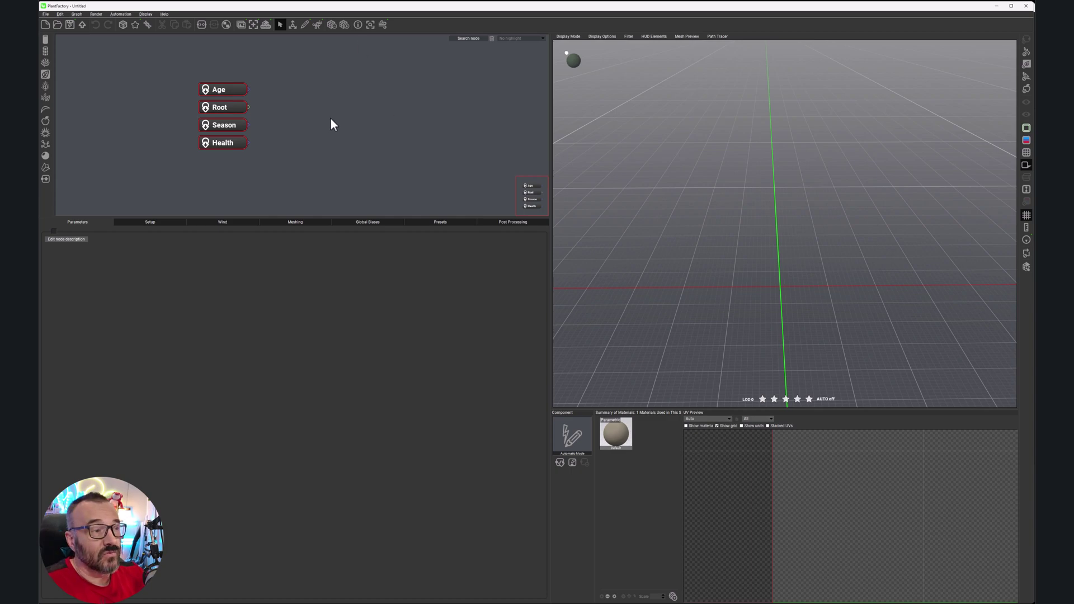
{"action": "right_click_drag", "start_coordinate": [347, 129], "coordinate": [280, 124]}
{"action": "left_click", "coordinate": [280, 124]}
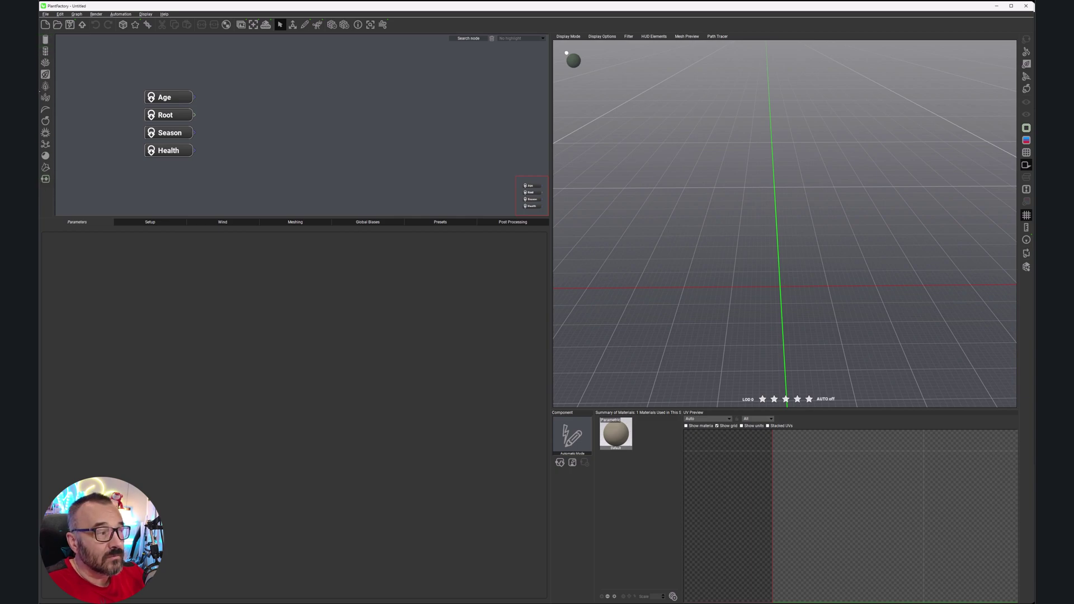
{"action": "right_click", "coordinate": [263, 75]}
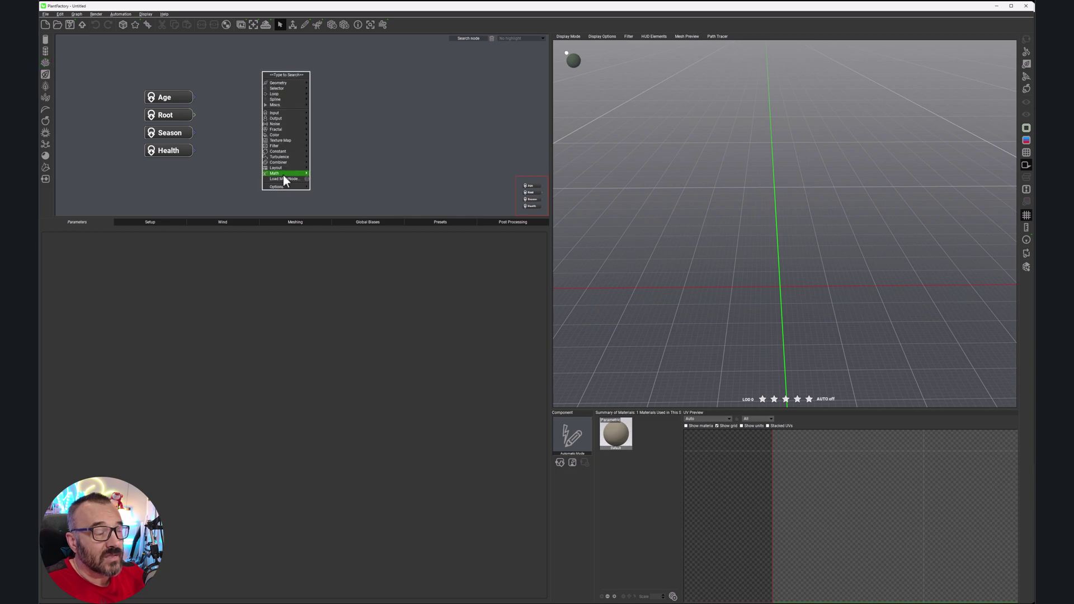
{"action": "mouse_move", "coordinate": [277, 86]}
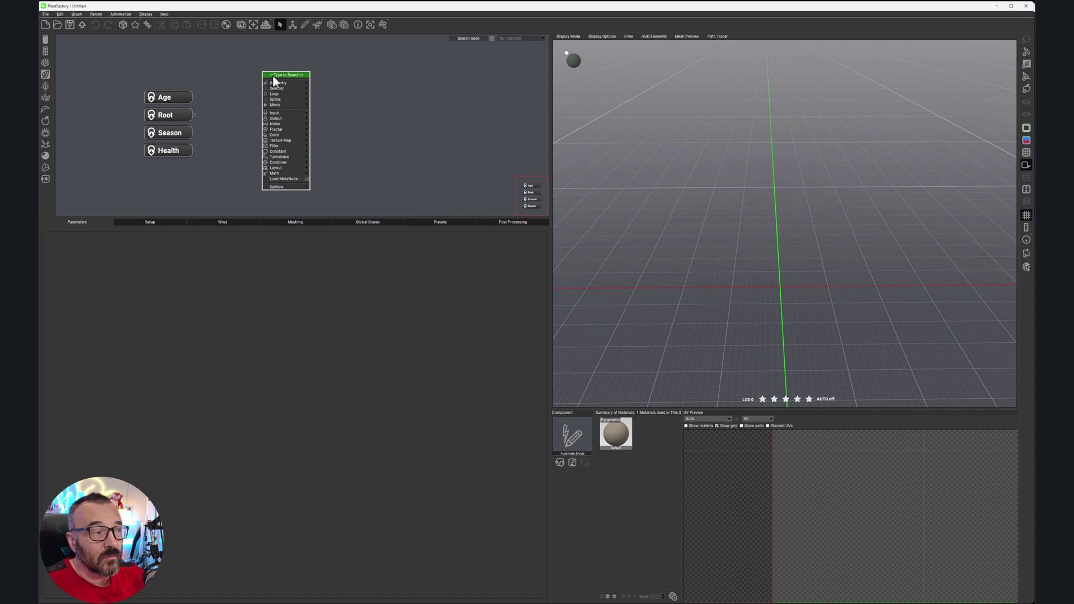
{"action": "left_click", "coordinate": [369, 105]}
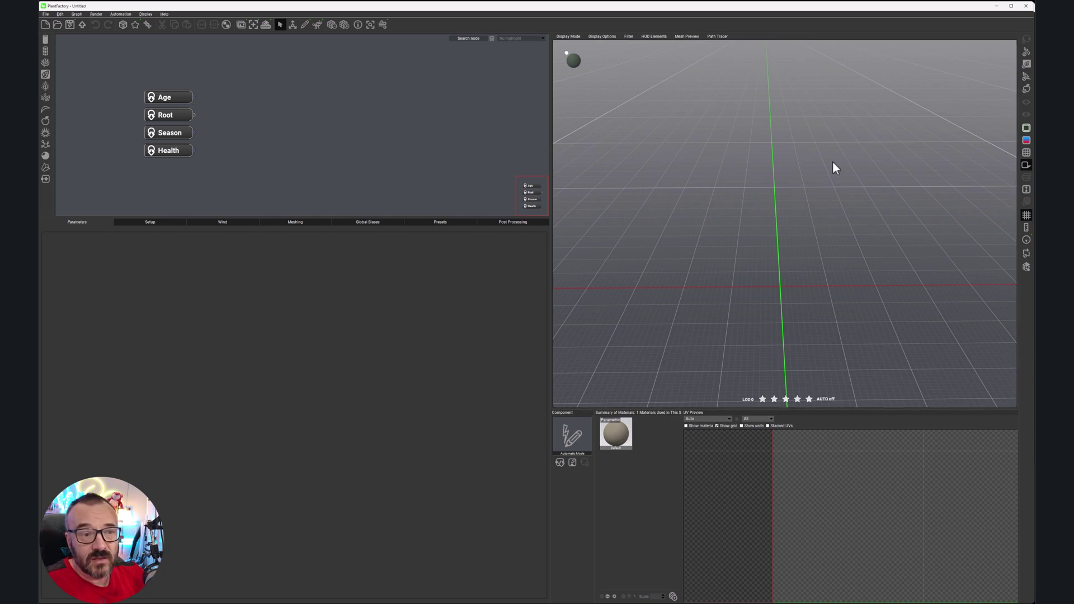
- Orbit to a low angle across the ground grid and browse the Display Mode and Display Options menus
{"action": "mouse_move", "coordinate": [686, 218]}
{"action": "left_mouse_down"}
{"action": "mouse_move", "coordinate": [698, 190]}
{"action": "mouse_move", "coordinate": [699, 206]}
{"action": "left_mouse_up"}
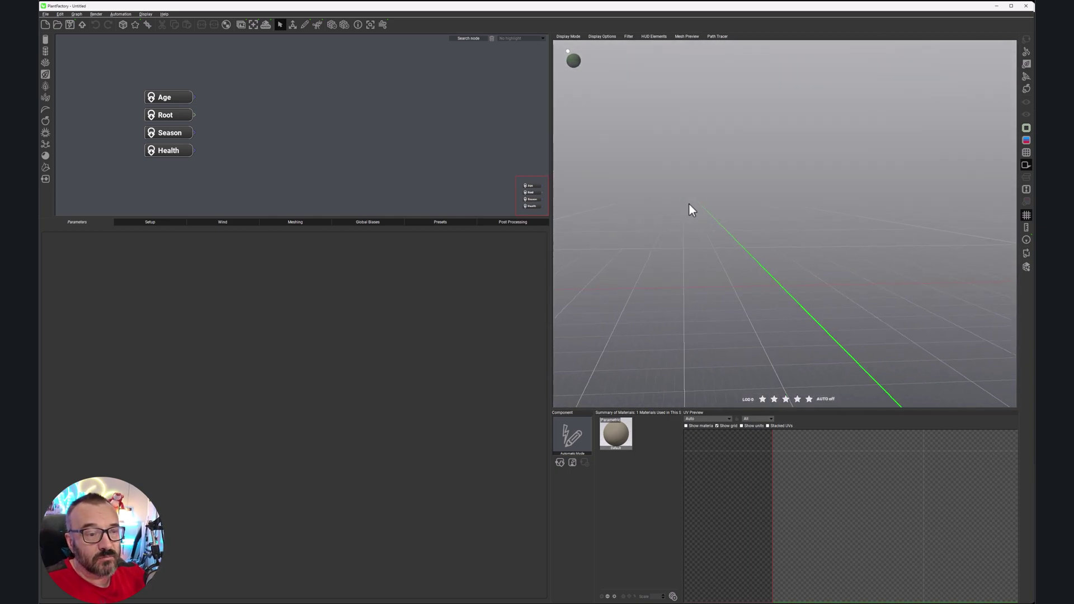
{"action": "mouse_move", "coordinate": [689, 210]}
{"action": "left_mouse_down"}
{"action": "mouse_move", "coordinate": [676, 209]}
{"action": "mouse_move", "coordinate": [689, 211]}
{"action": "left_mouse_up"}
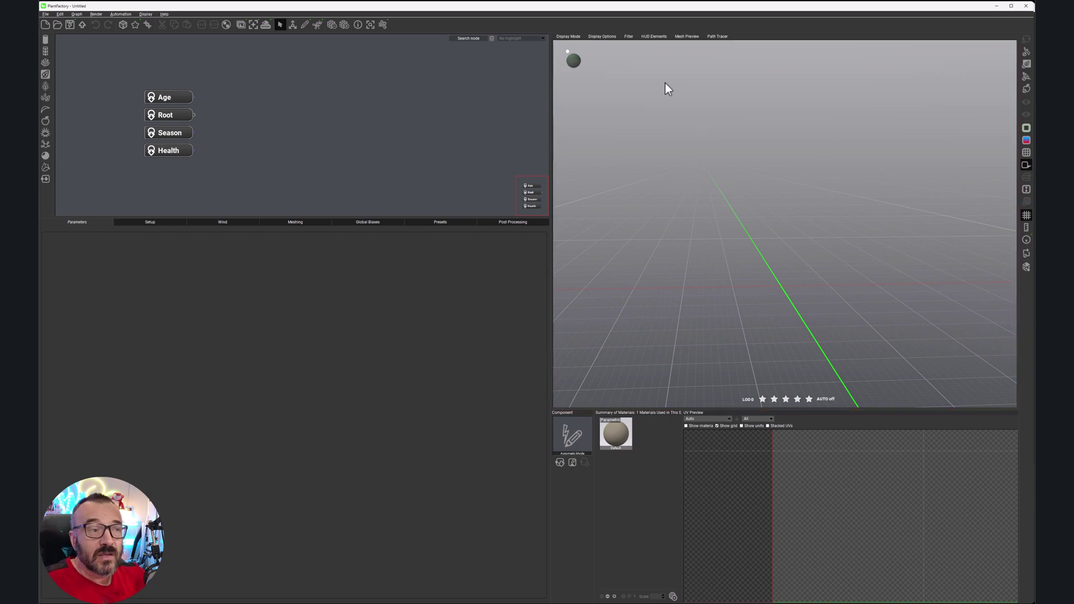
{"action": "left_click", "coordinate": [569, 38]}
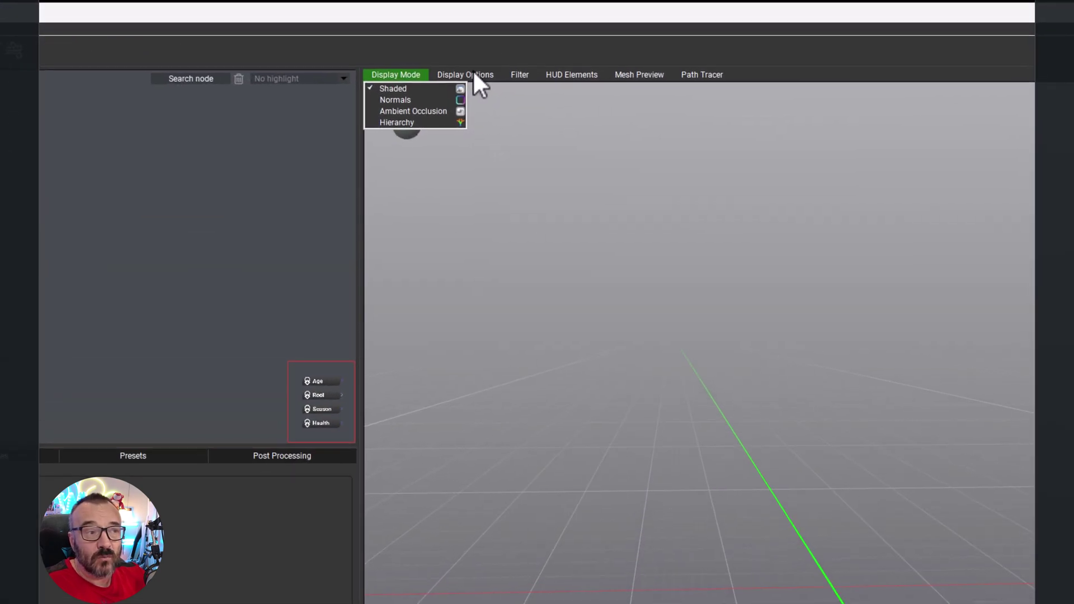
{"action": "left_click", "coordinate": [555, 51]}
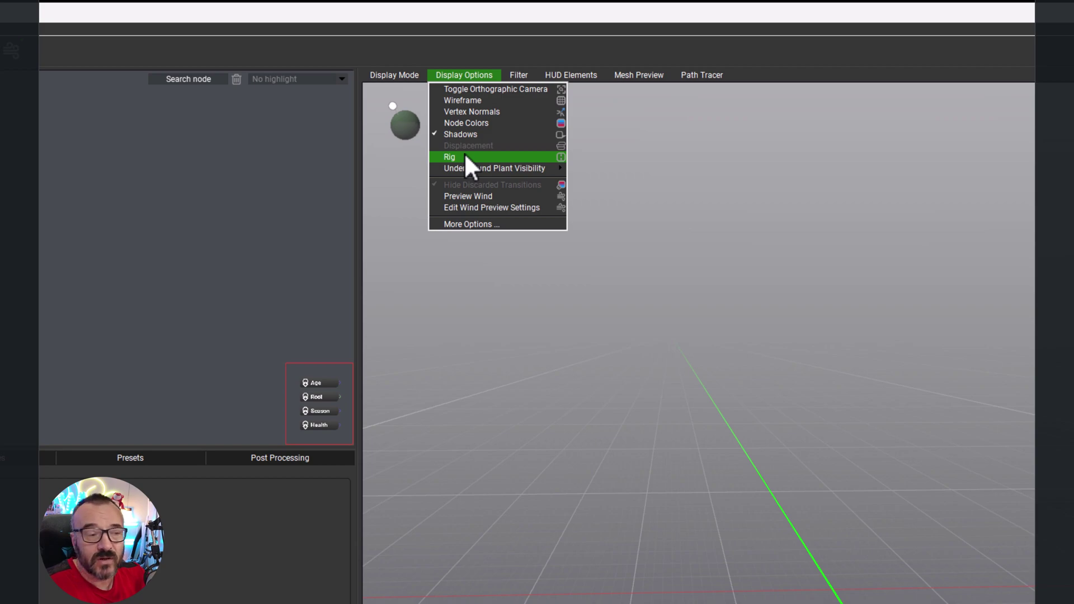
{"action": "left_click", "coordinate": [799, 89]}
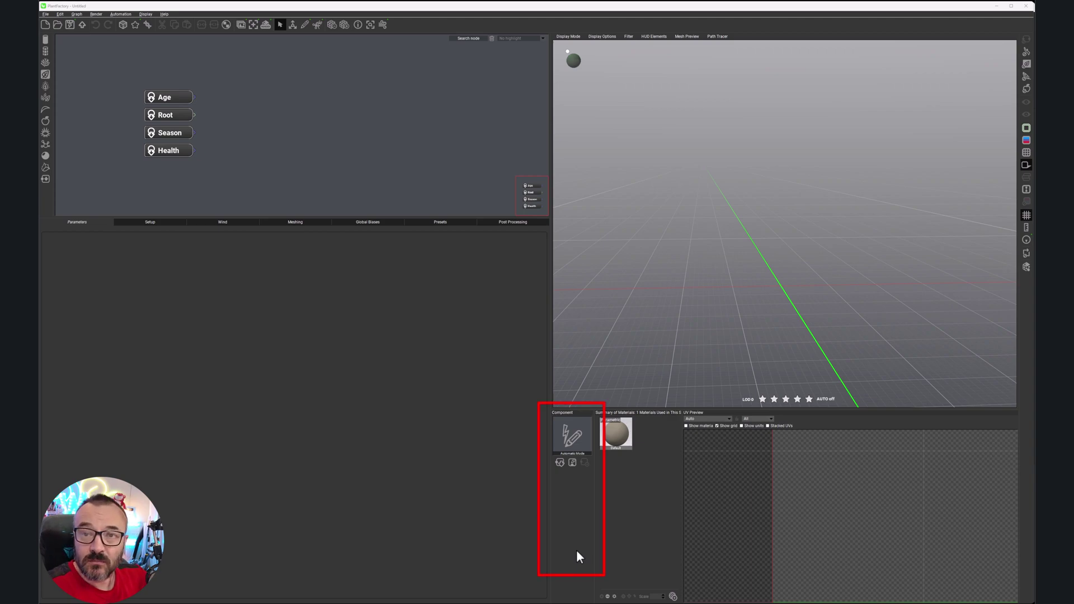
- In Automatic Mode, sketch an S-shaped stem plus branches off its upper left and right side
{"action": "left_click", "coordinate": [576, 446]}
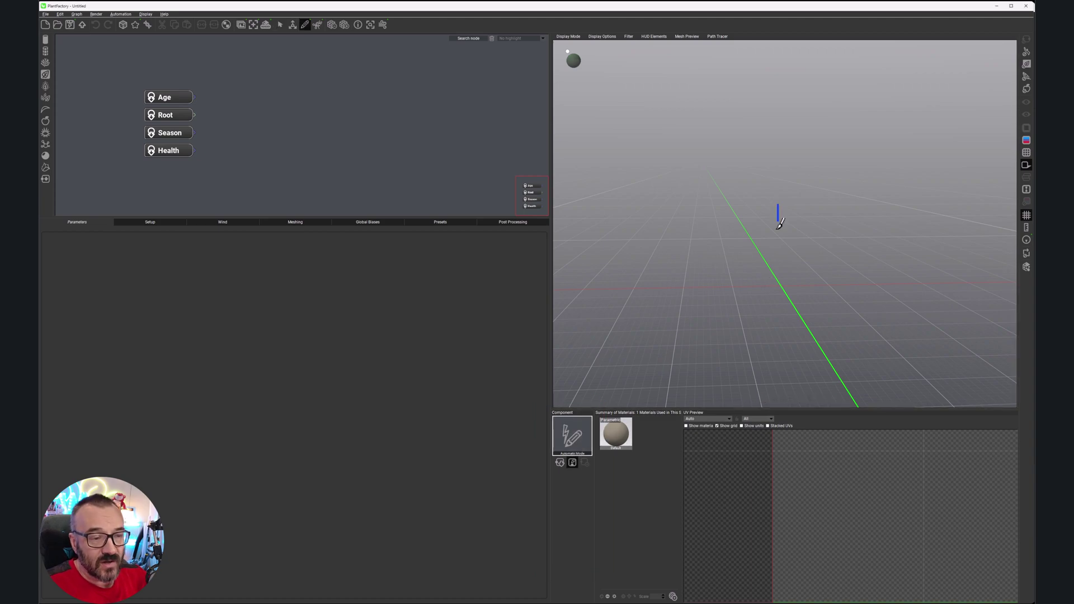
{"action": "mouse_move", "coordinate": [767, 281]}
{"action": "left_mouse_down"}
{"action": "mouse_move", "coordinate": [841, 244]}
{"action": "mouse_move", "coordinate": [828, 207]}
{"action": "mouse_move", "coordinate": [743, 202]}
{"action": "mouse_move", "coordinate": [716, 165]}
{"action": "mouse_move", "coordinate": [826, 99]}
{"action": "left_mouse_up"}
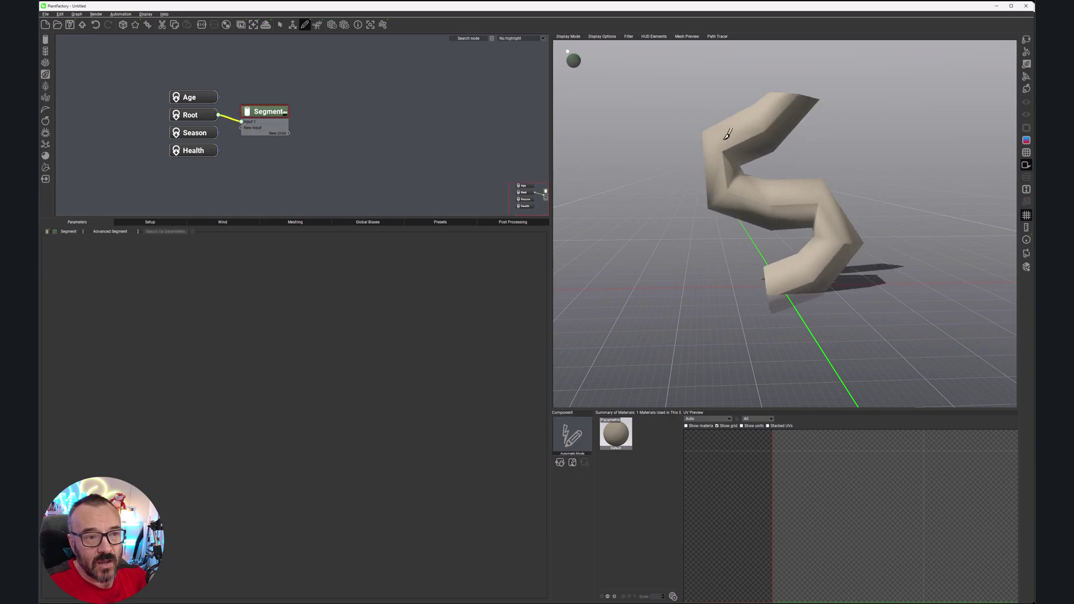
{"action": "mouse_move", "coordinate": [709, 124]}
{"action": "left_mouse_down"}
{"action": "mouse_move", "coordinate": [654, 130]}
{"action": "mouse_move", "coordinate": [644, 104]}
{"action": "left_mouse_up"}
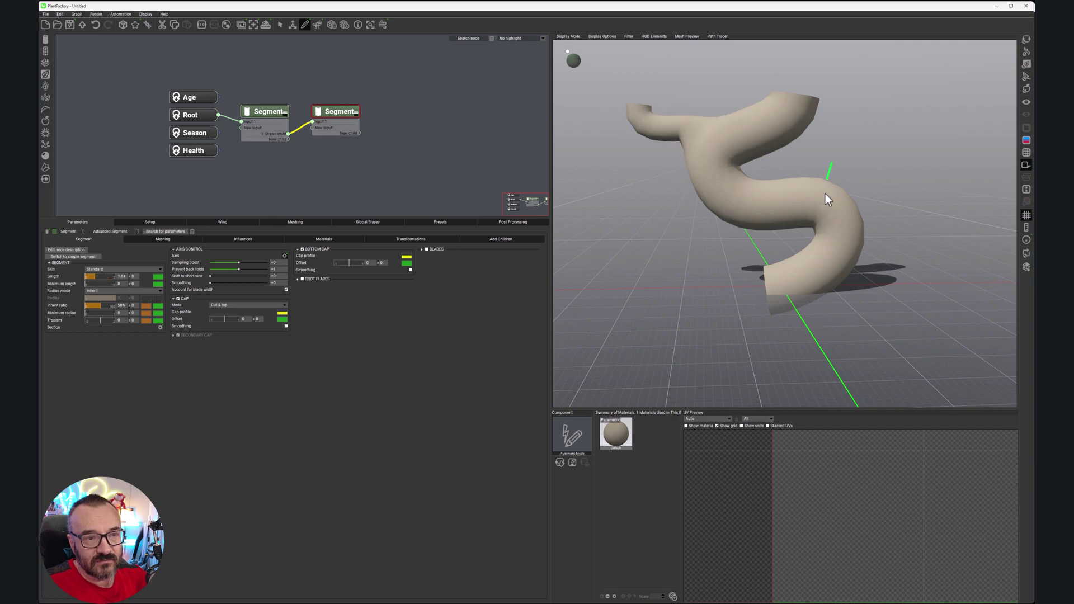
{"action": "left_click_drag", "start_coordinate": [824, 193], "coordinate": [873, 171]}
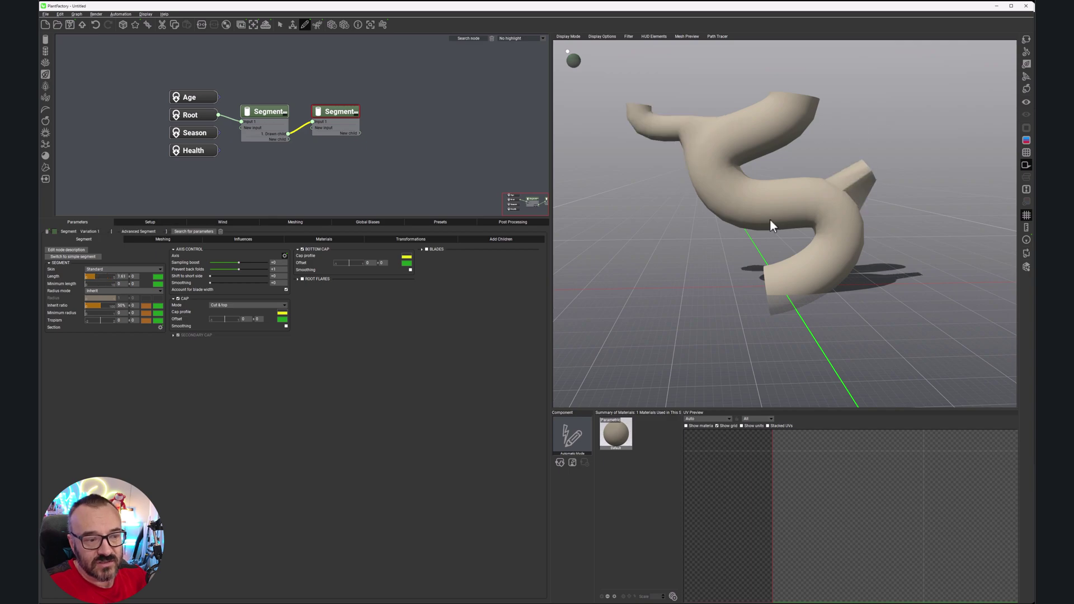
- Apply a Branches library tree preset, then add a curling yellow-tipped branch at the trunk's lower right
{"action": "left_click", "coordinate": [560, 462]}
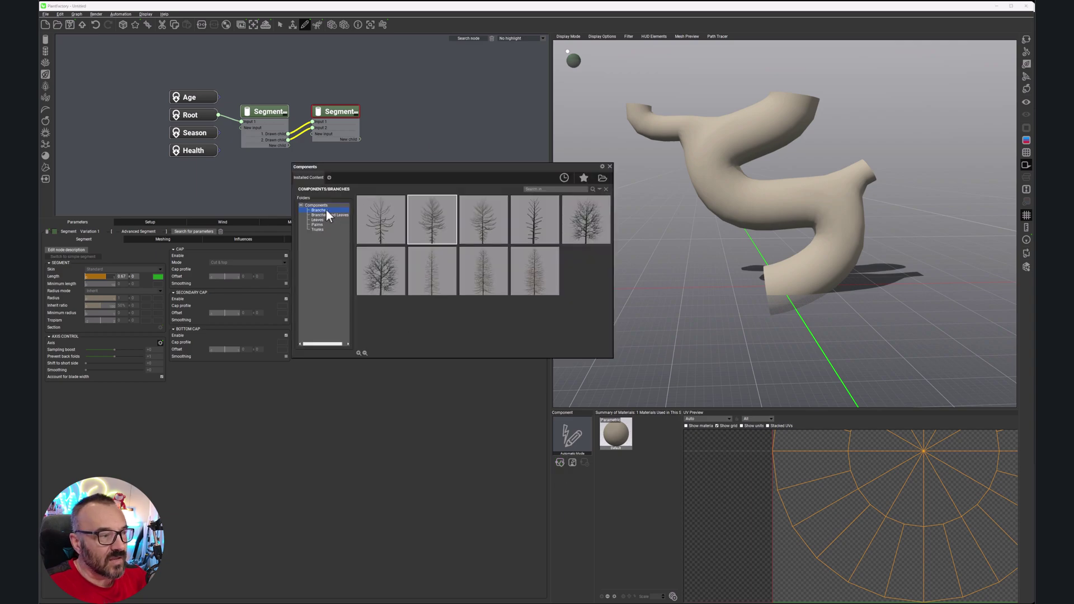
{"action": "left_click", "coordinate": [610, 166]}
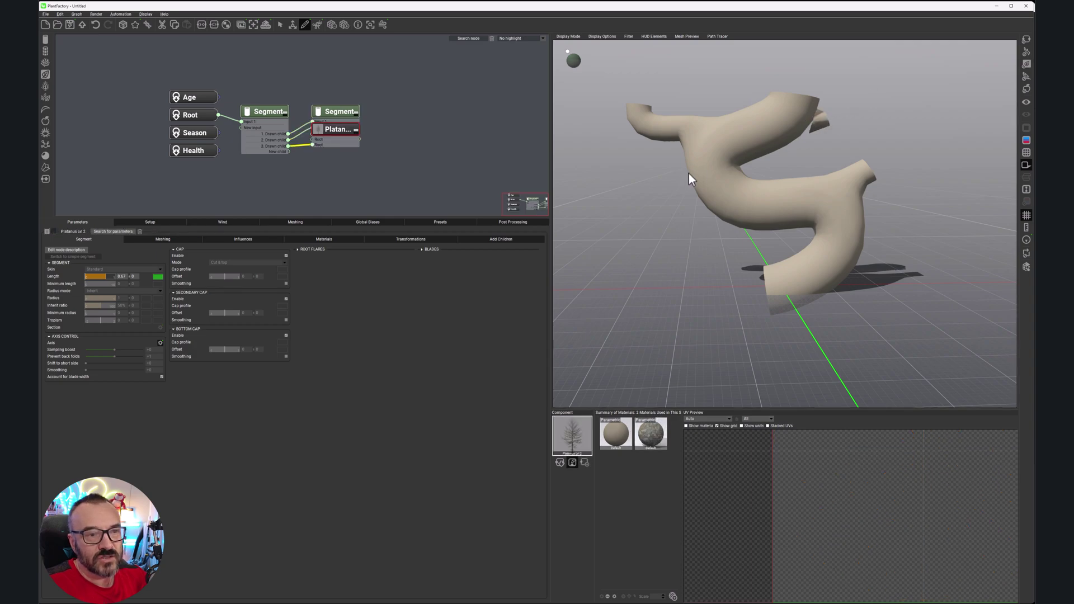
{"action": "left_click", "coordinate": [622, 320]}
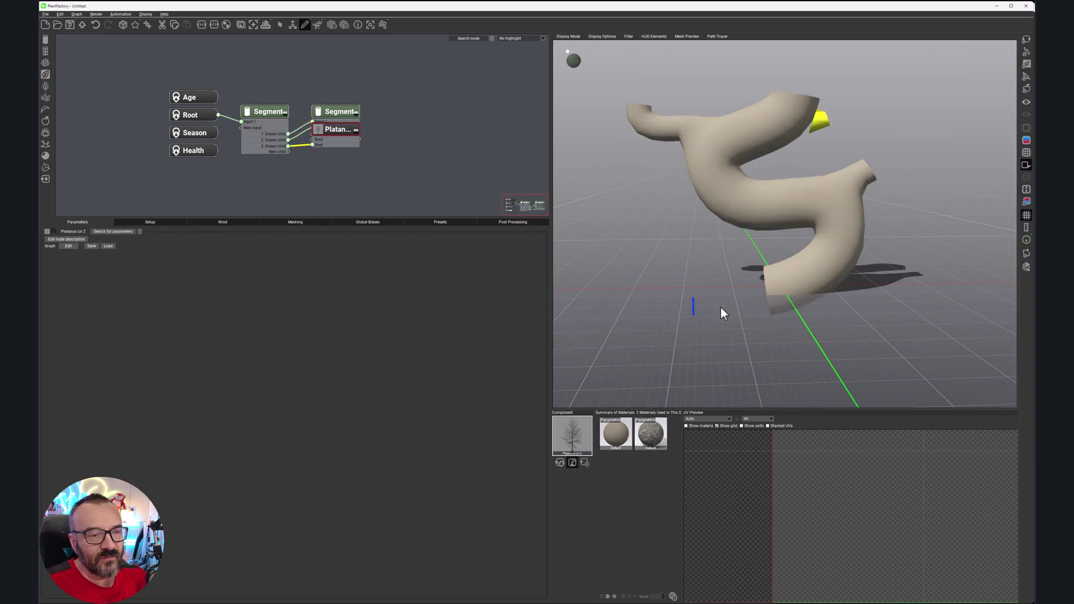
{"action": "mouse_move", "coordinate": [840, 217]}
{"action": "left_mouse_down"}
{"action": "mouse_move", "coordinate": [922, 200]}
{"action": "mouse_move", "coordinate": [963, 158]}
{"action": "mouse_move", "coordinate": [940, 80]}
{"action": "mouse_move", "coordinate": [896, 60]}
{"action": "left_mouse_up"}
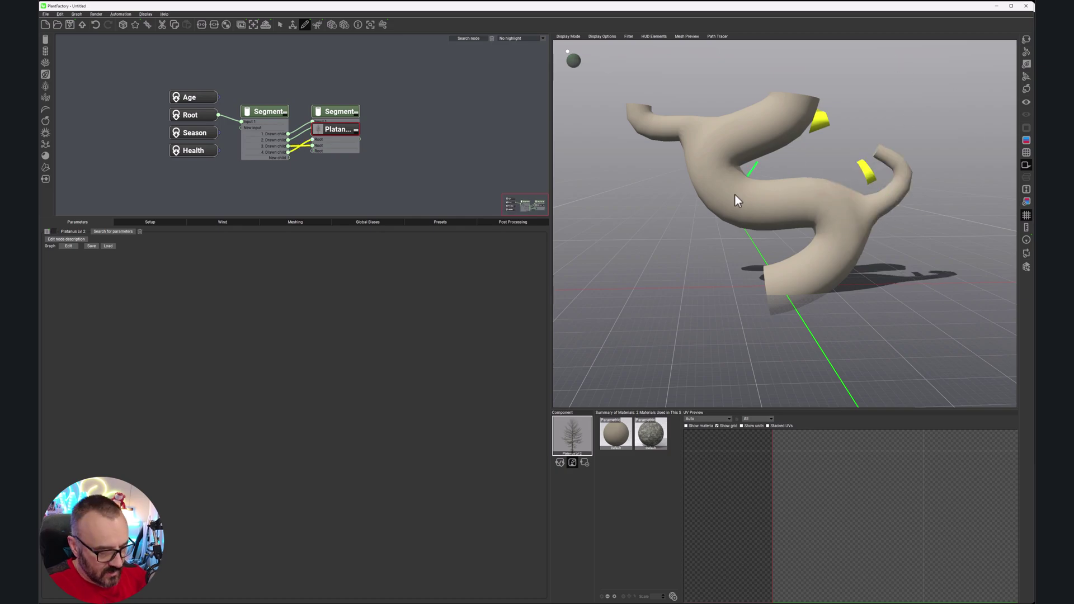
{"action": "mouse_move", "coordinate": [734, 193]}
{"action": "middle_mouse_down"}
{"action": "mouse_move", "coordinate": [841, 226]}
{"action": "mouse_move", "coordinate": [882, 201]}
{"action": "mouse_move", "coordinate": [819, 263]}
{"action": "mouse_move", "coordinate": [726, 241]}
{"action": "mouse_move", "coordinate": [754, 182]}
{"action": "mouse_move", "coordinate": [733, 208]}
{"action": "middle_mouse_up"}
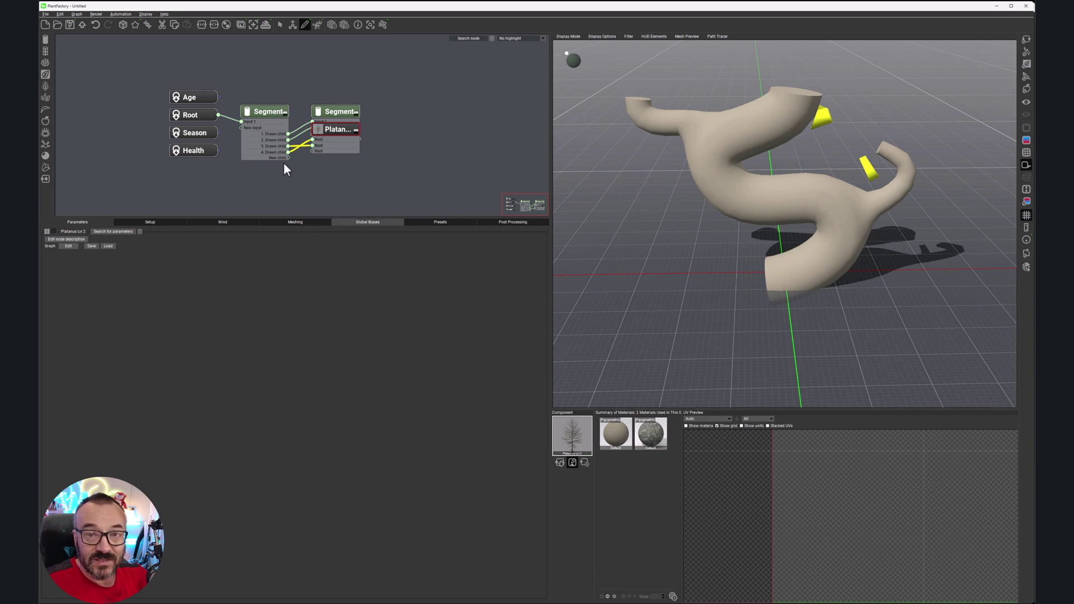
- Delete both Segment nodes and the Platanus node to remove the sketched trunk and branches
{"action": "left_click_drag", "start_coordinate": [230, 64], "coordinate": [414, 190]}
{"action": "key", "text": "Delete"}
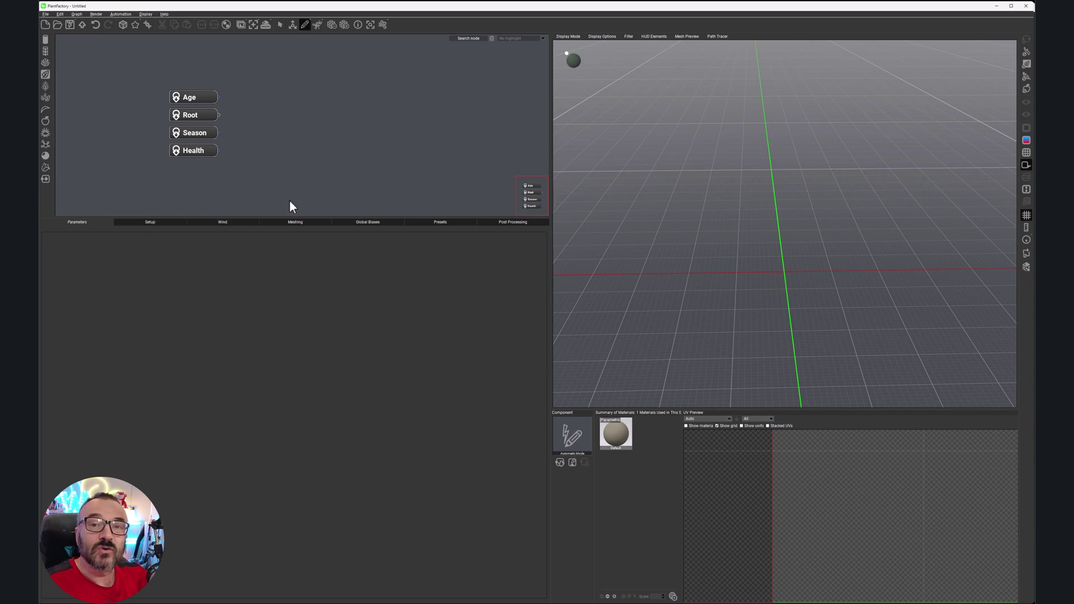
- Select the Root node to display its default plant material in the Parameters tab
{"action": "left_click", "coordinate": [197, 115]}
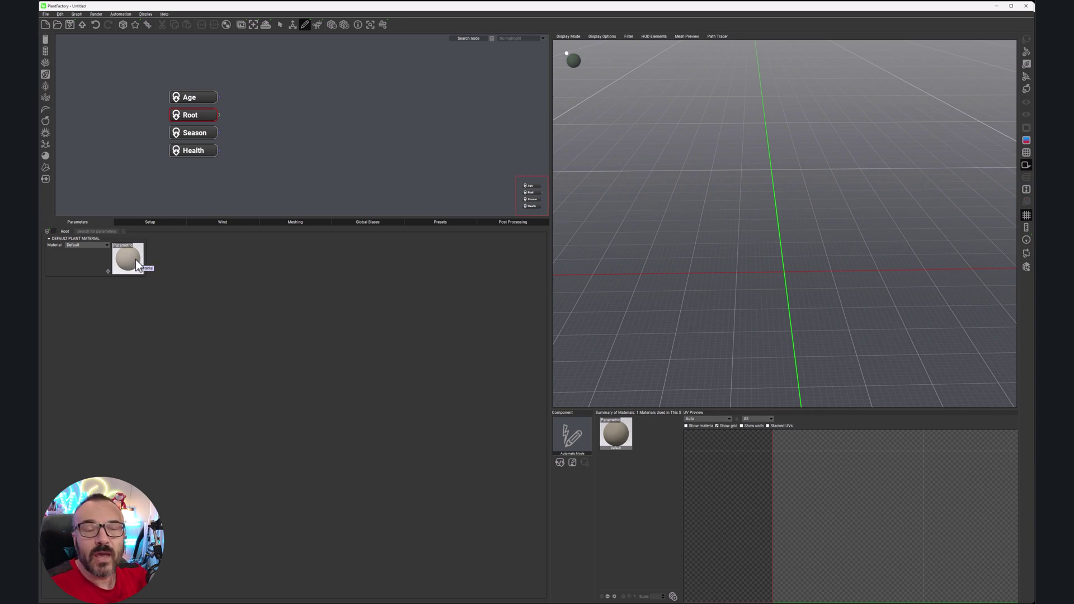
- Show the Root node's Setup tab: position, 2cm scale, age 10, gravity strength 1, season 25%
{"action": "left_click", "coordinate": [148, 222]}
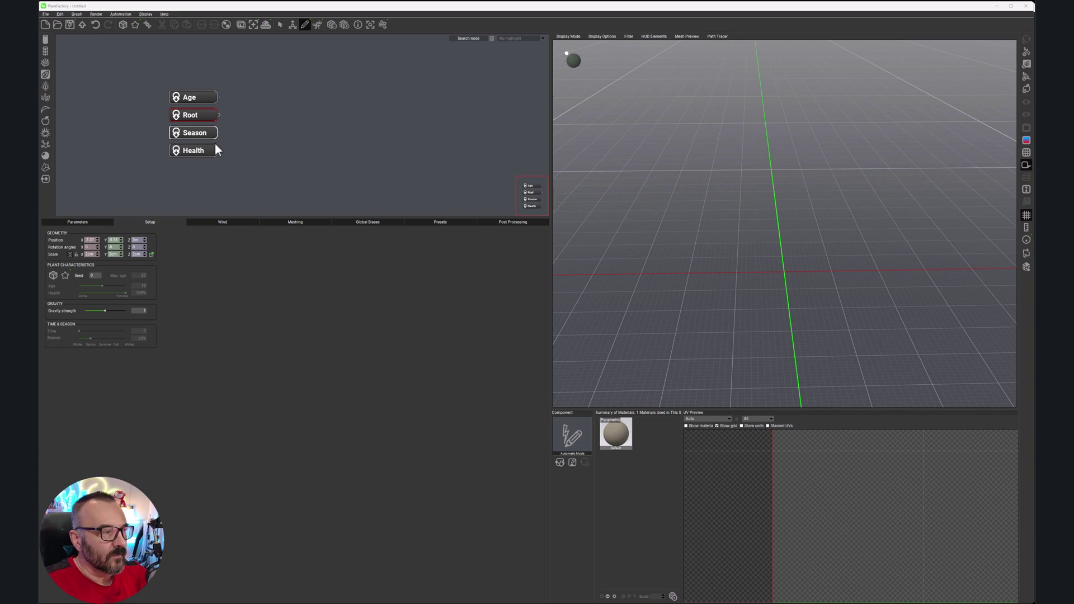
{"action": "left_click", "coordinate": [211, 222]}
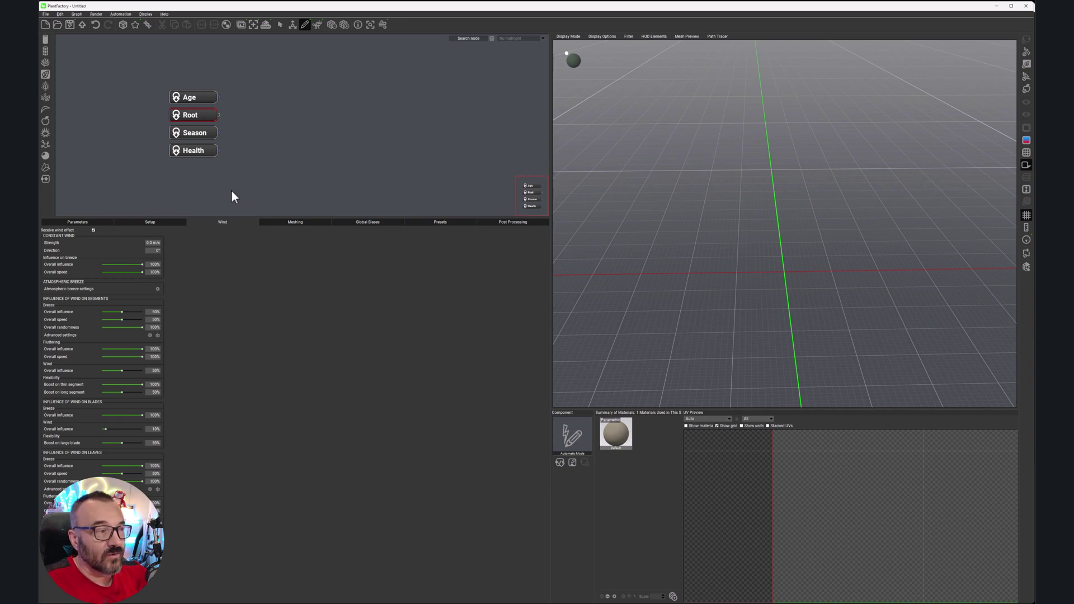
{"action": "left_click", "coordinate": [285, 223]}
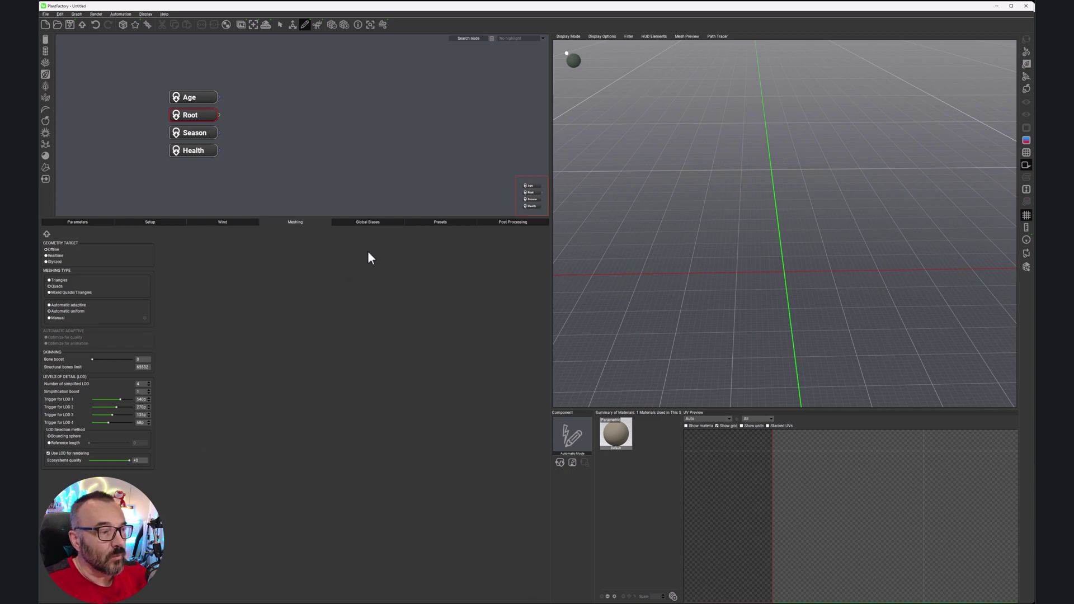
{"action": "left_click", "coordinate": [368, 223]}
{"action": "left_click", "coordinate": [440, 223]}
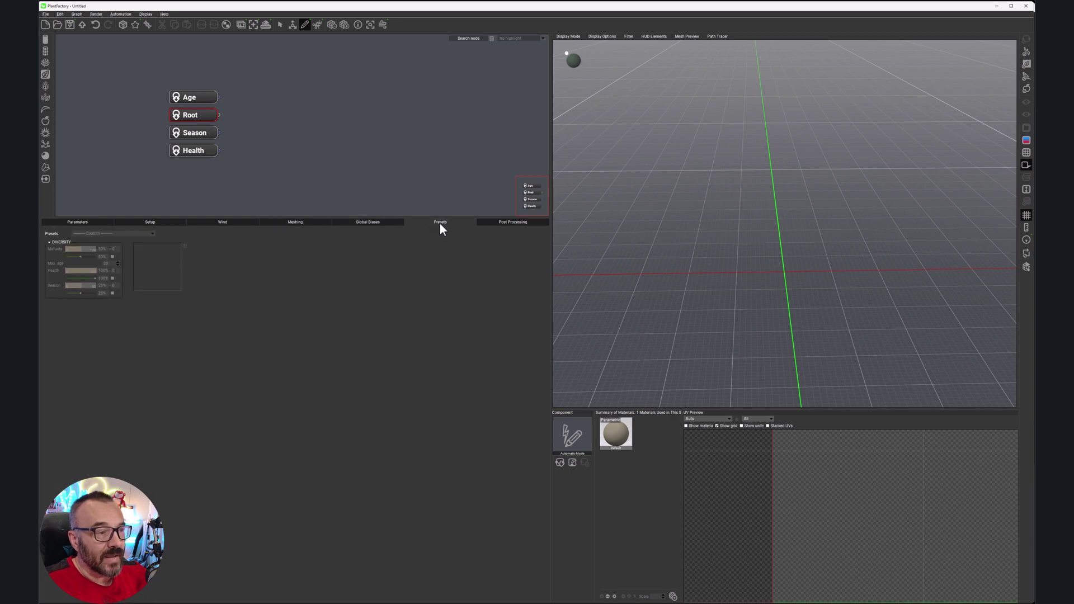
{"action": "left_click", "coordinate": [489, 222]}
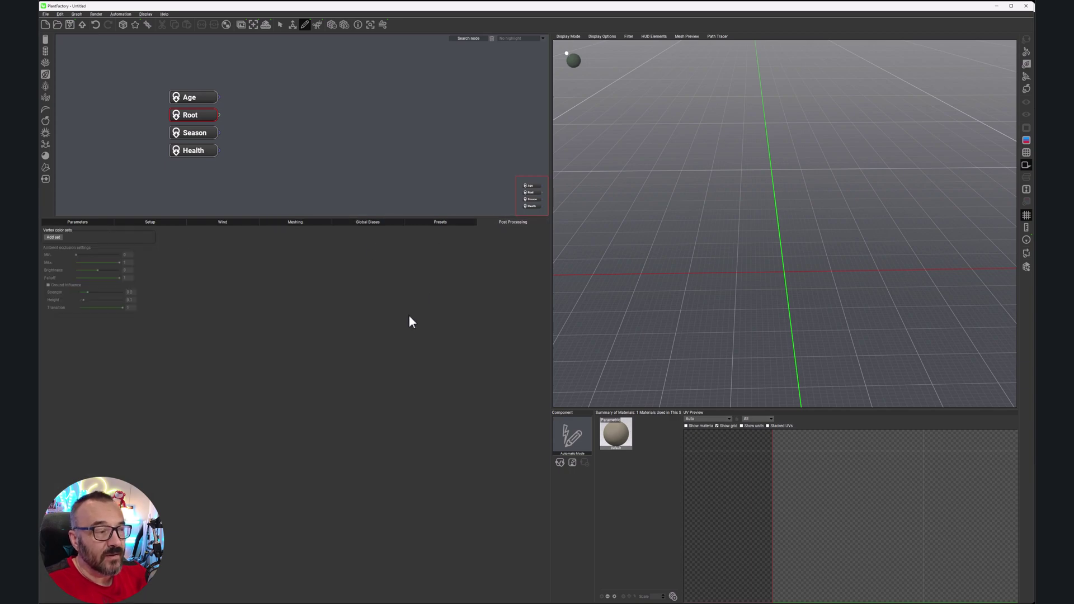
{"action": "left_click", "coordinate": [126, 222]}
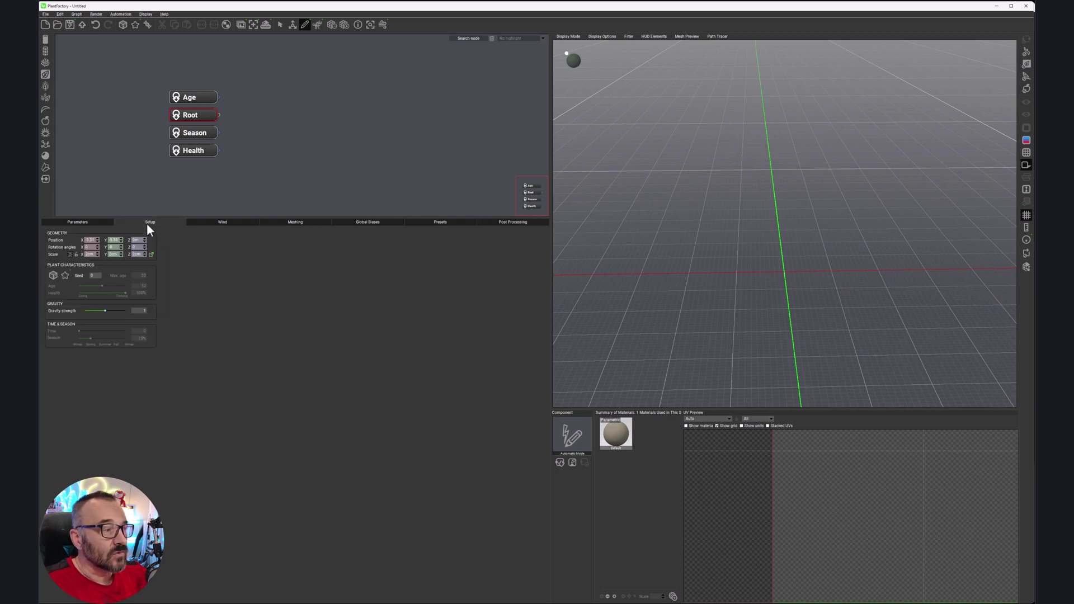